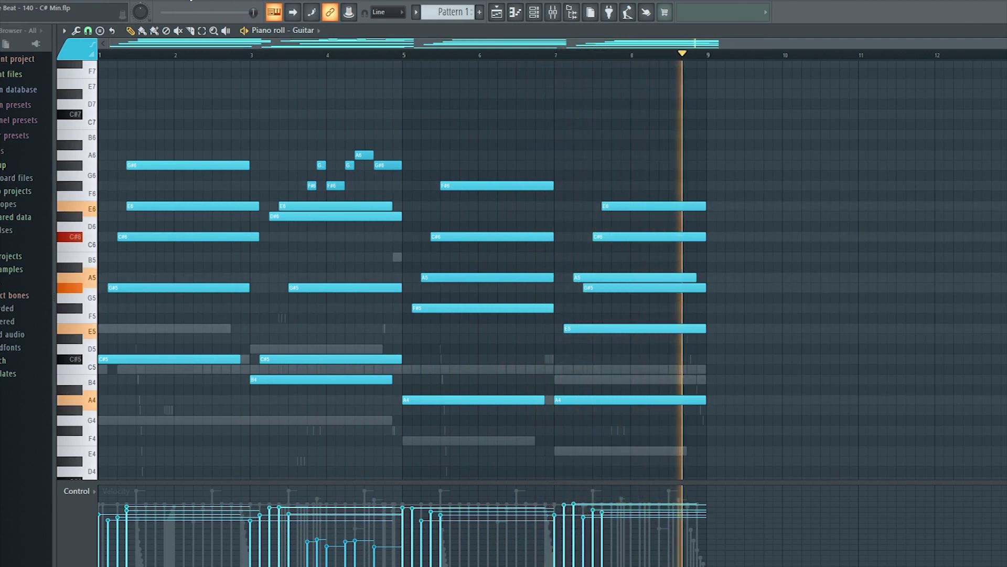
Step: Examine the Fruity parametric EQ 2 and ValhallaUberMod settings on the Guitar mixer track
{"action": "left_click", "coordinate": [558, 14]}
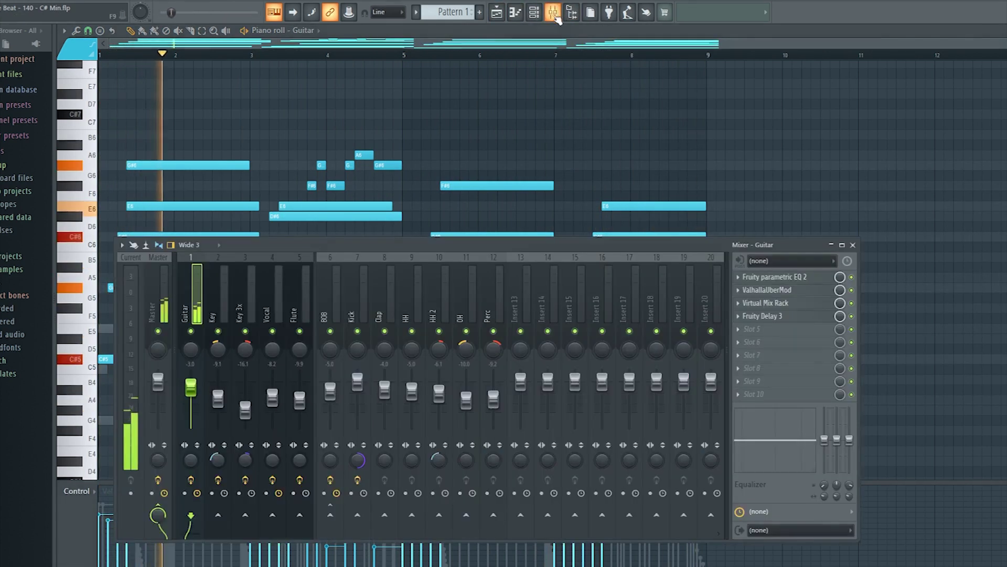
{"action": "left_click", "coordinate": [777, 279]}
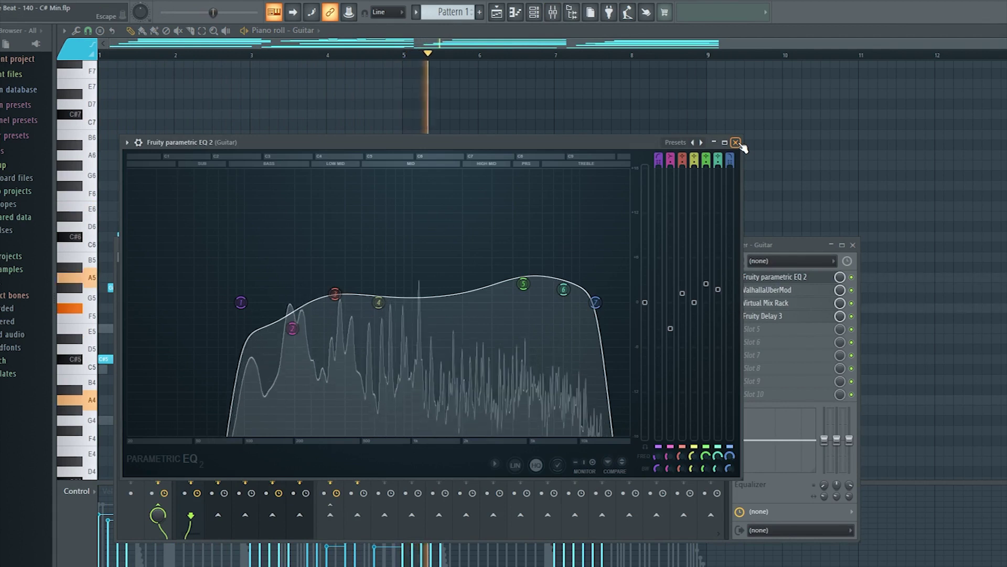
{"action": "left_click", "coordinate": [737, 143]}
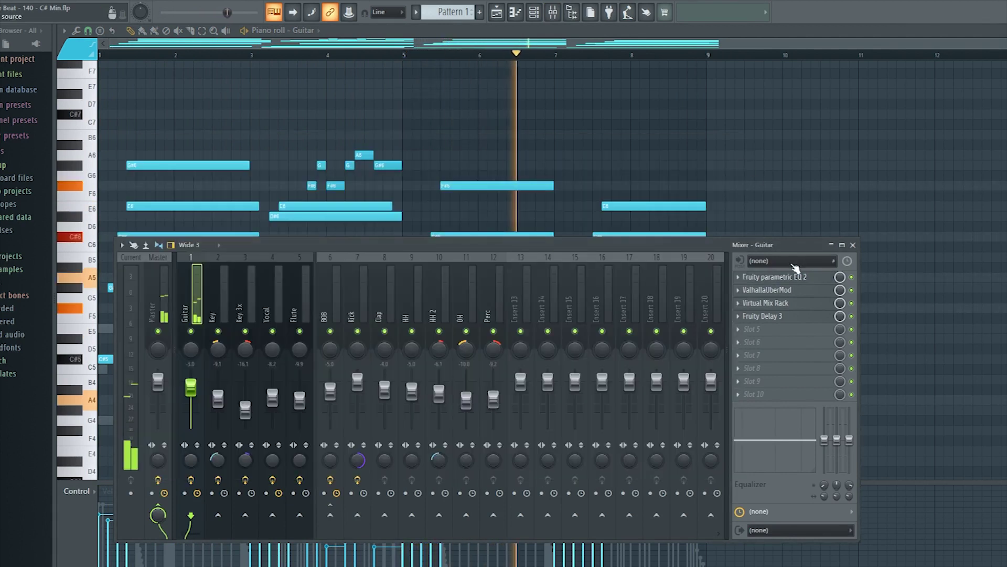
{"action": "left_click", "coordinate": [791, 293]}
{"action": "left_click_drag", "start_coordinate": [448, 152], "coordinate": [580, 197]}
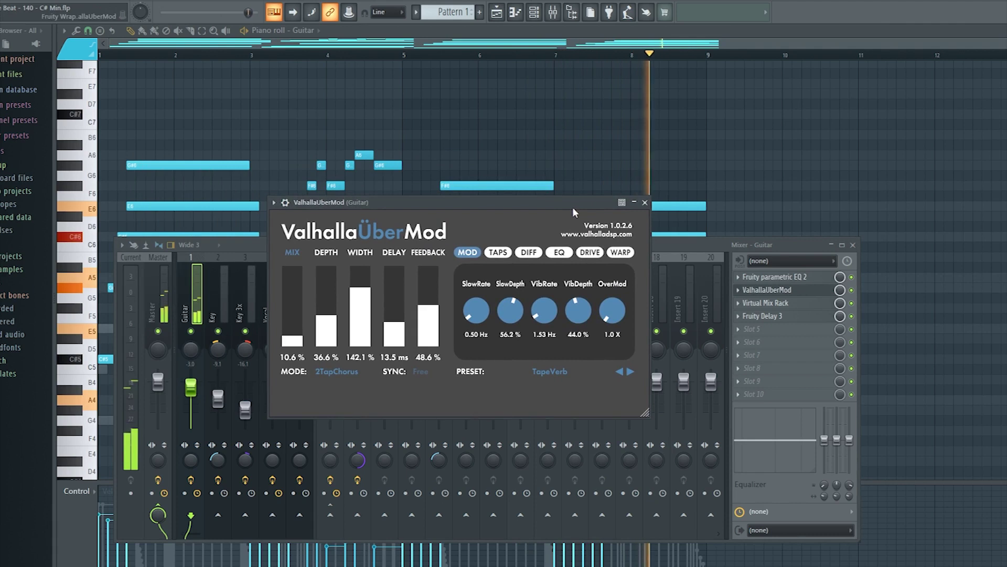
{"action": "left_click", "coordinate": [646, 203]}
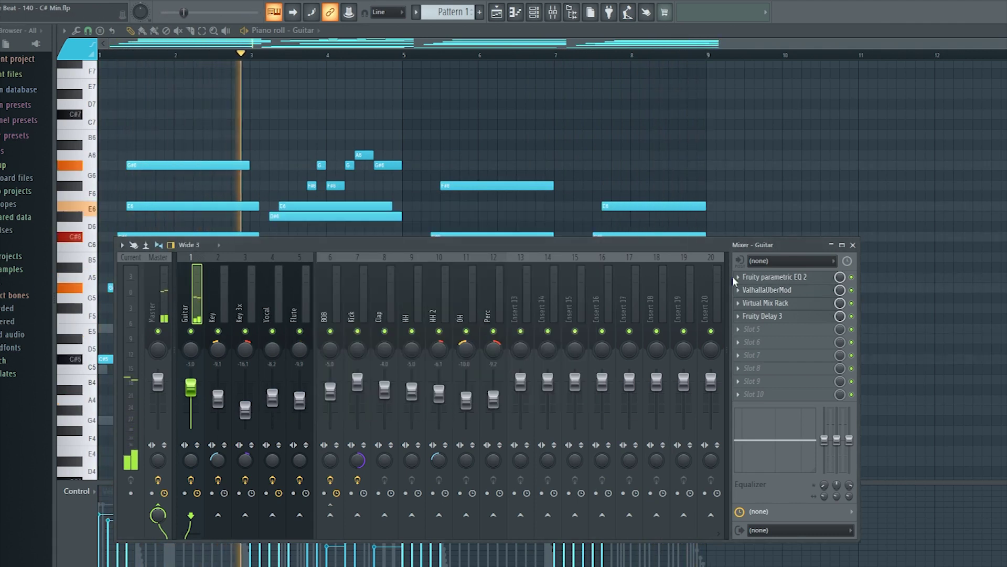
Step: Examine the Virtual Mix Rack and Fruity Delay 3 settings on the Guitar mixer track
{"action": "left_click", "coordinate": [762, 304]}
{"action": "left_click_drag", "start_coordinate": [497, 171], "coordinate": [562, 121]}
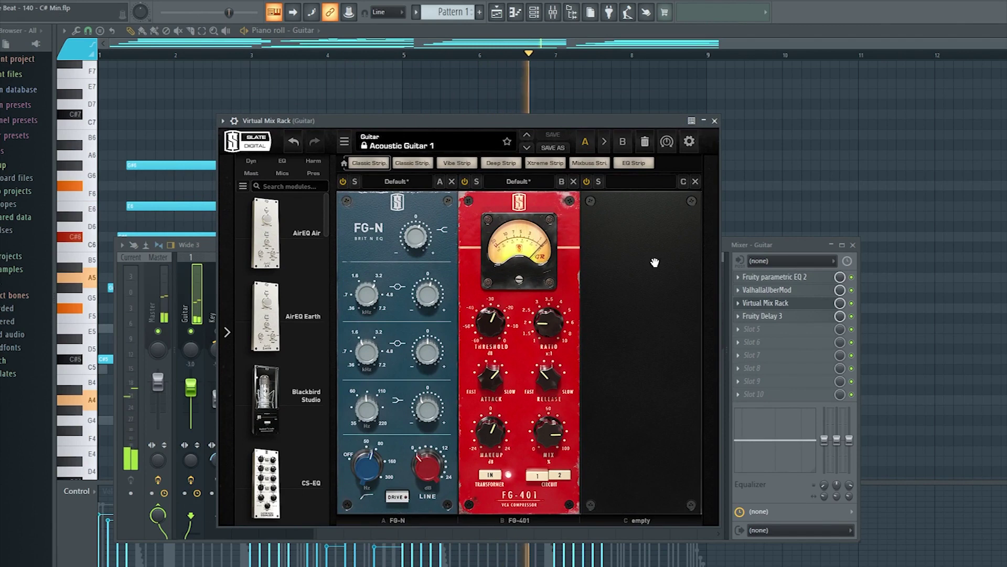
{"action": "left_click", "coordinate": [716, 121]}
{"action": "left_click", "coordinate": [769, 317]}
{"action": "left_click_drag", "start_coordinate": [413, 189], "coordinate": [522, 257]}
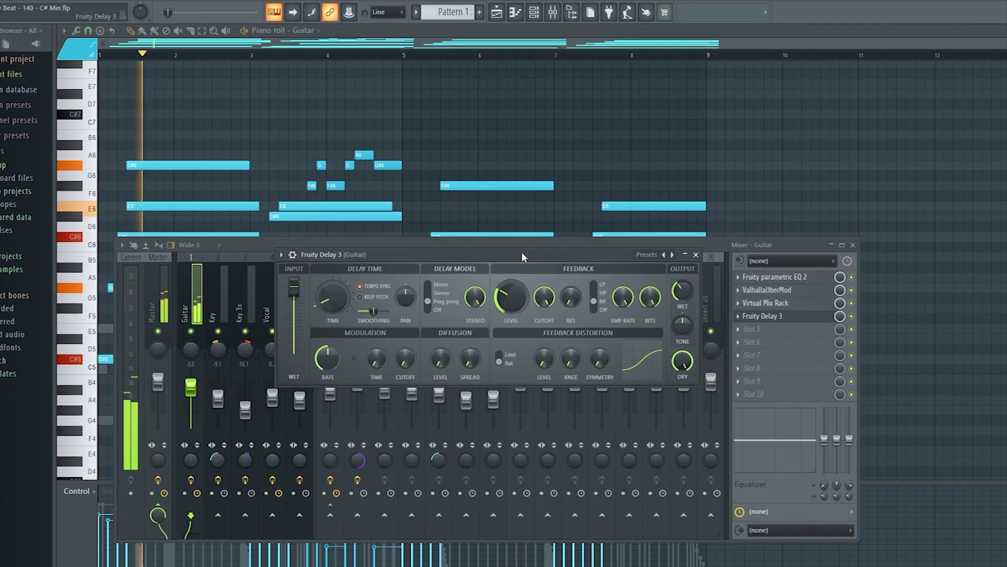
{"action": "left_click", "coordinate": [697, 255]}
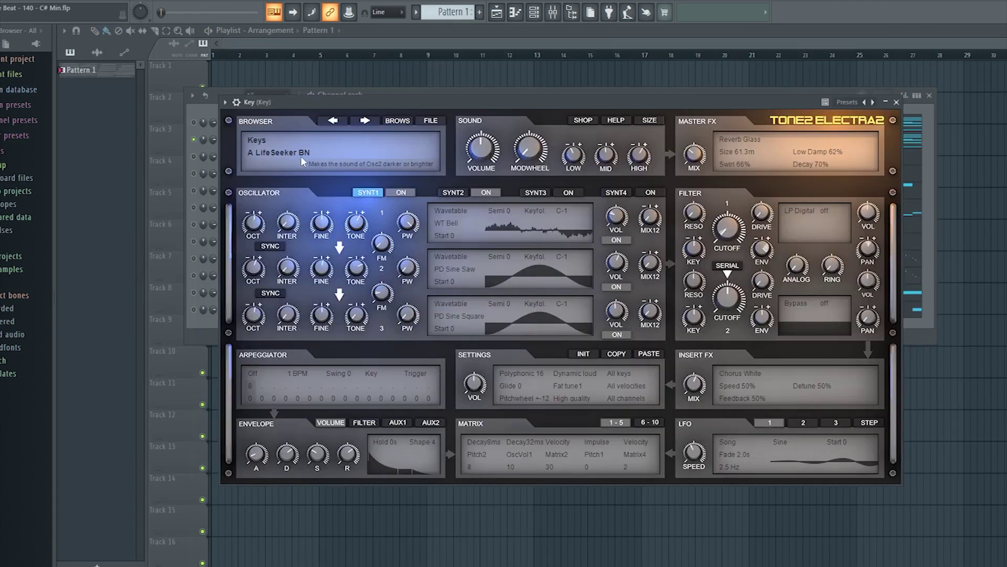
Step: Close the Key instrument and play back the Key channel's notes in the piano roll
{"action": "left_click", "coordinate": [897, 103]}
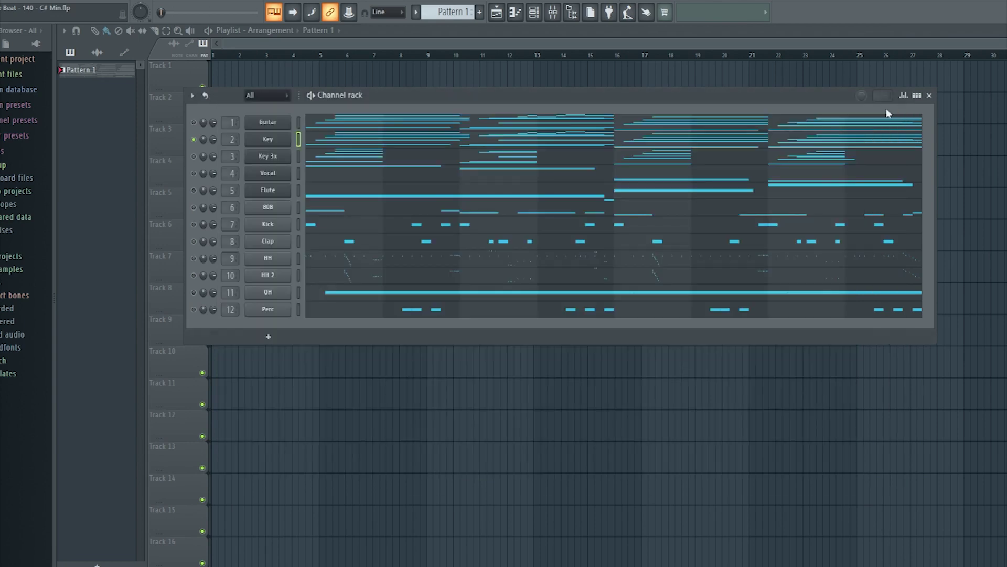
{"action": "left_click", "coordinate": [333, 141]}
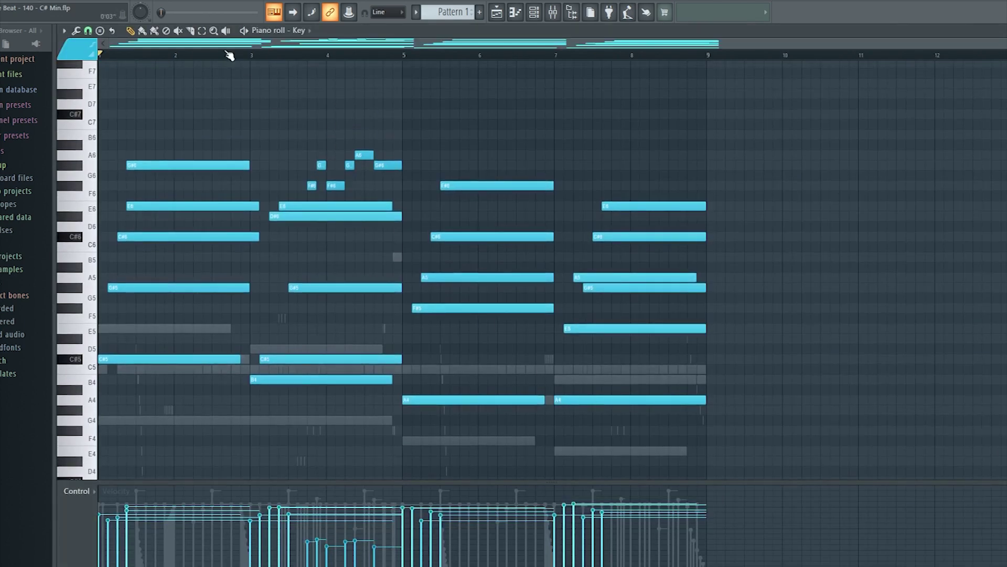
{"action": "key", "text": "space"}
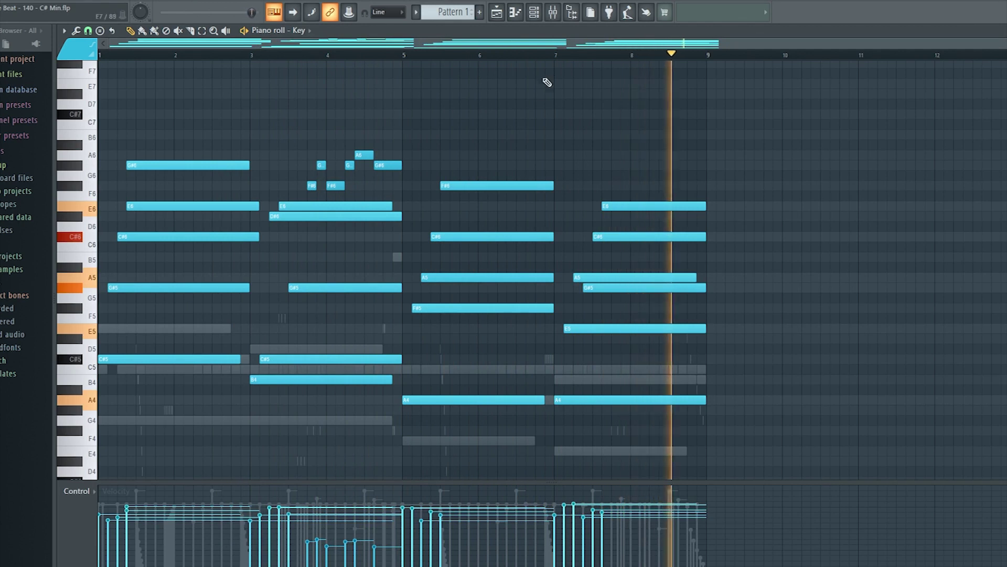
Step: Examine the Fruity parametric EQ 2 curve on the Key mixer track
{"action": "left_click", "coordinate": [557, 19]}
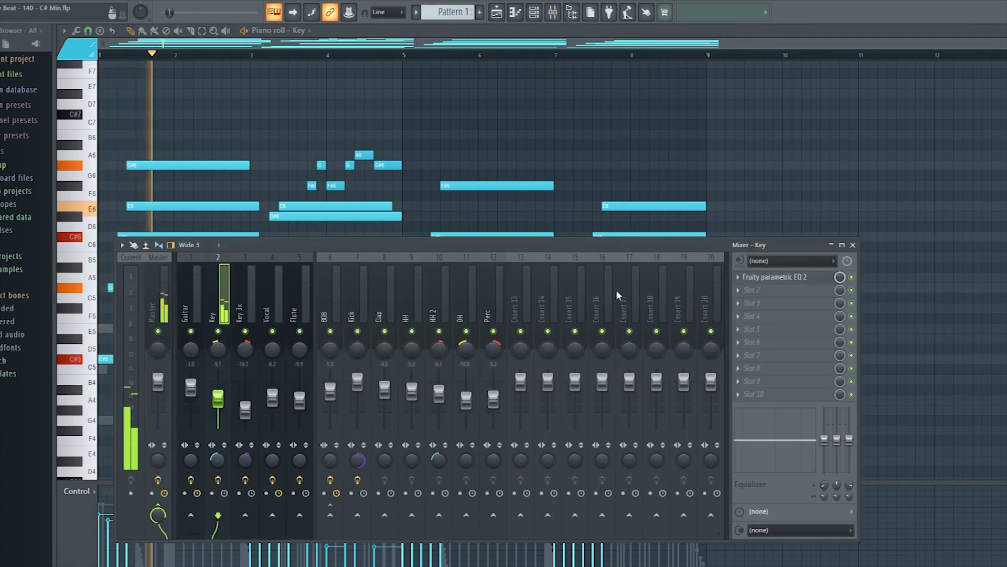
{"action": "left_click", "coordinate": [782, 280]}
{"action": "left_click_drag", "start_coordinate": [432, 168], "coordinate": [452, 181]}
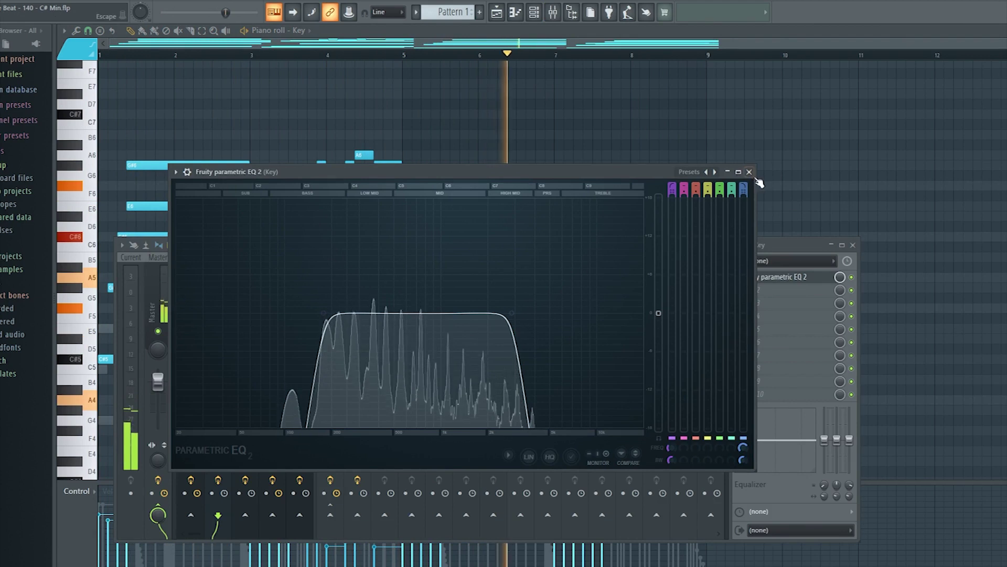
{"action": "left_click", "coordinate": [750, 171]}
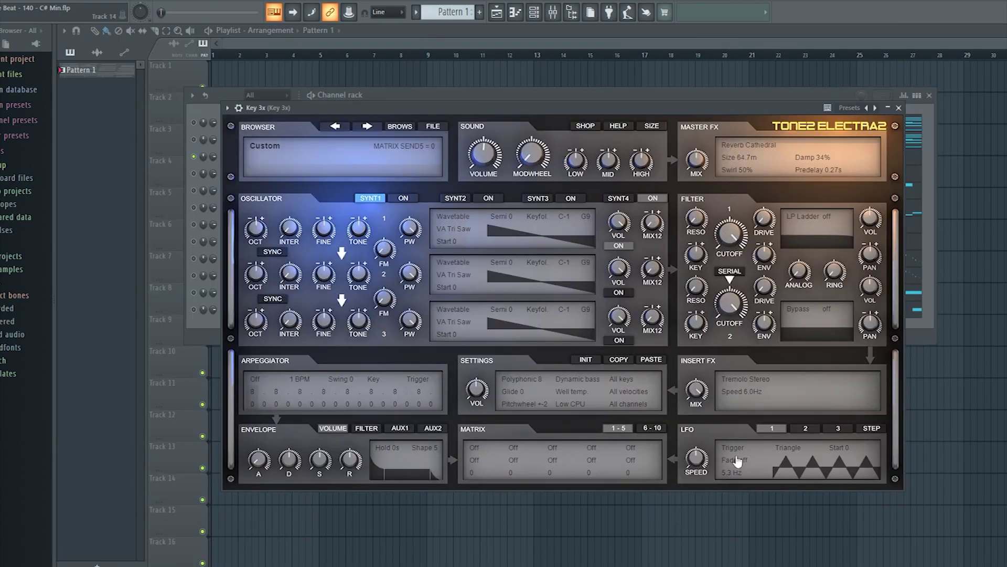
Step: Review the Key 3x channel's notes in the piano roll and the Fruity parametric EQ 2 on its mixer track
{"action": "left_click", "coordinate": [899, 107]}
{"action": "left_click", "coordinate": [320, 158]}
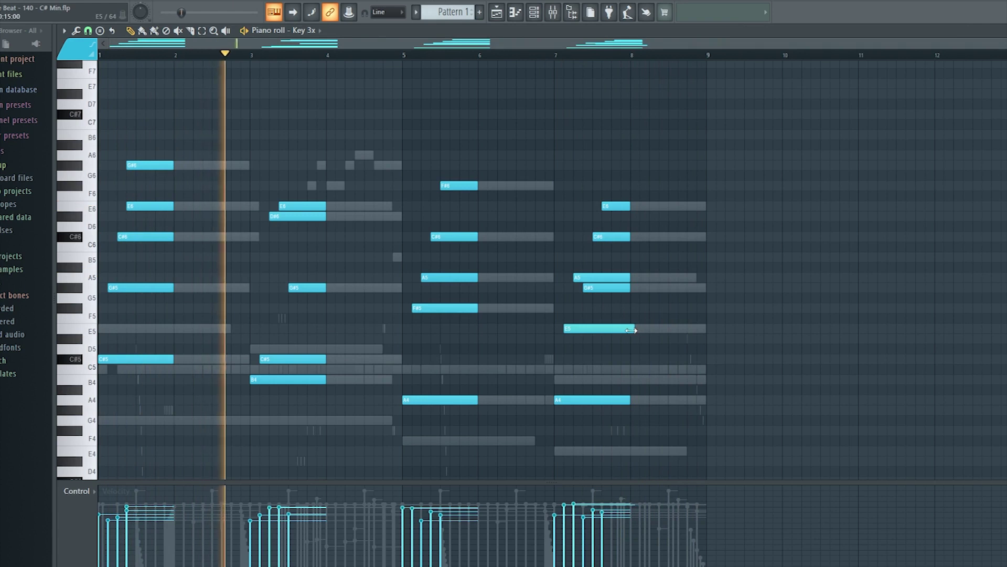
{"action": "left_click", "coordinate": [553, 12]}
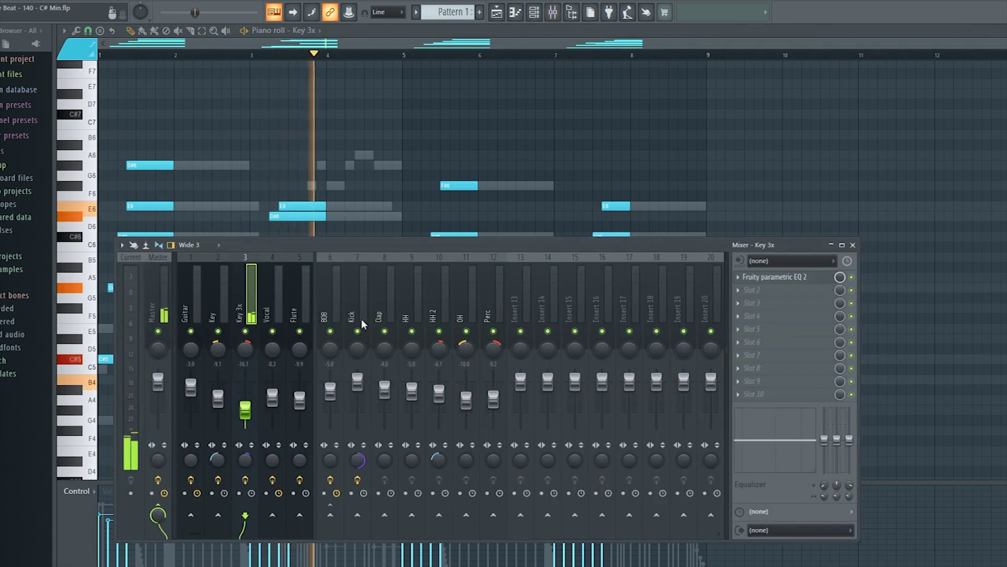
{"action": "left_click", "coordinate": [769, 277]}
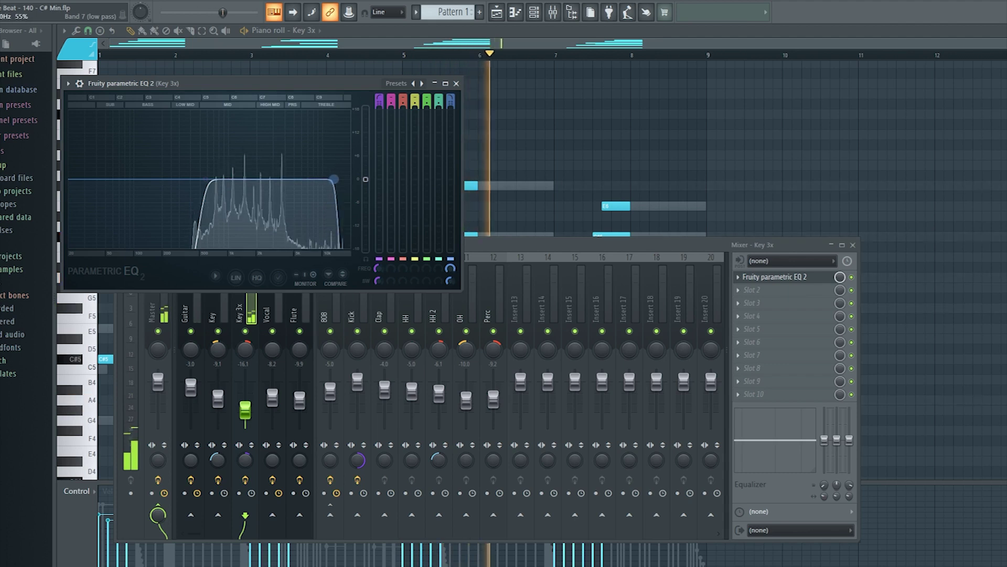
{"action": "left_click_drag", "start_coordinate": [367, 82], "coordinate": [587, 183]}
{"action": "left_click", "coordinate": [677, 183]}
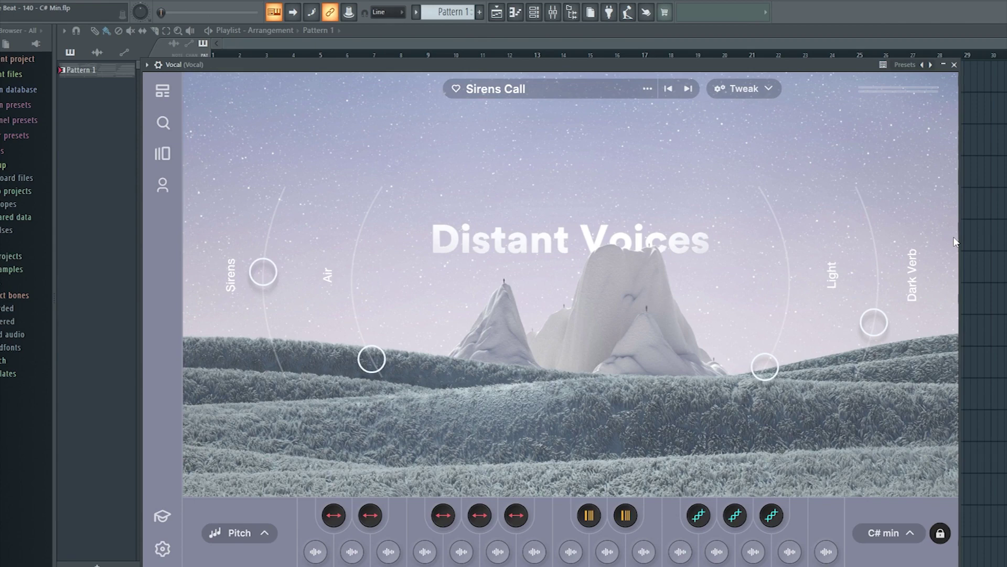
Step: Close the Vocal instrument and play back the Vocal channel's notes in the piano roll
{"action": "left_click", "coordinate": [955, 65]}
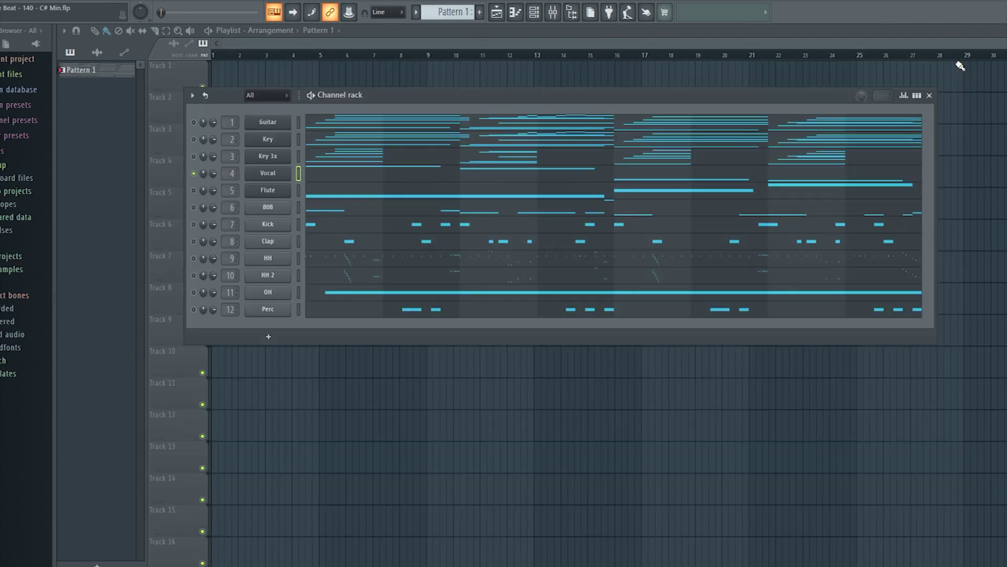
{"action": "left_click", "coordinate": [325, 178]}
{"action": "scroll", "coordinate": [496, 245], "scroll_direction": "down", "scroll_amount": 3}
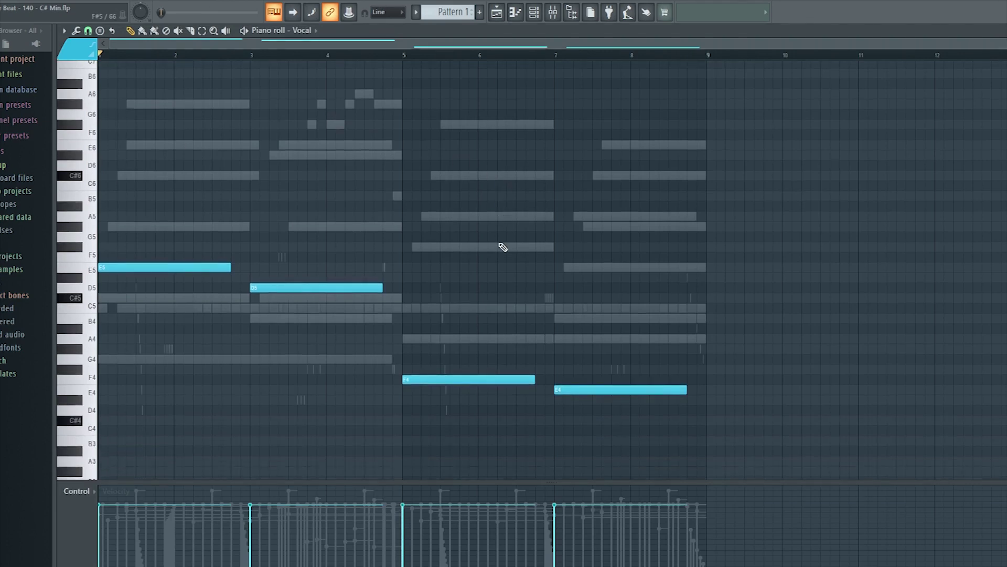
{"action": "key", "text": "space"}
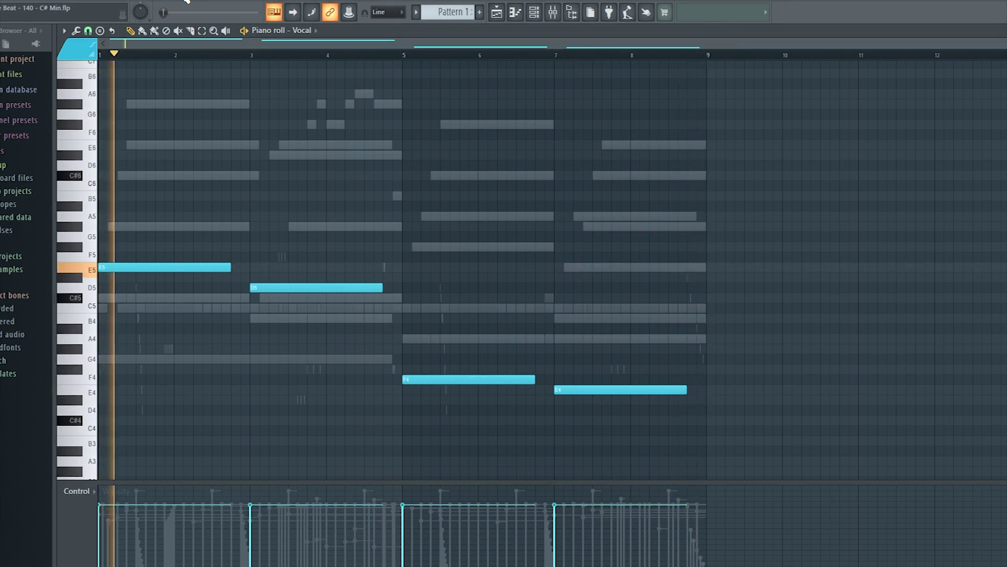
Step: Examine the Virtual Mix Rack and Fruity parametric EQ 2 on the Vocal mixer track, and return to the channel rack
{"action": "left_click", "coordinate": [554, 15]}
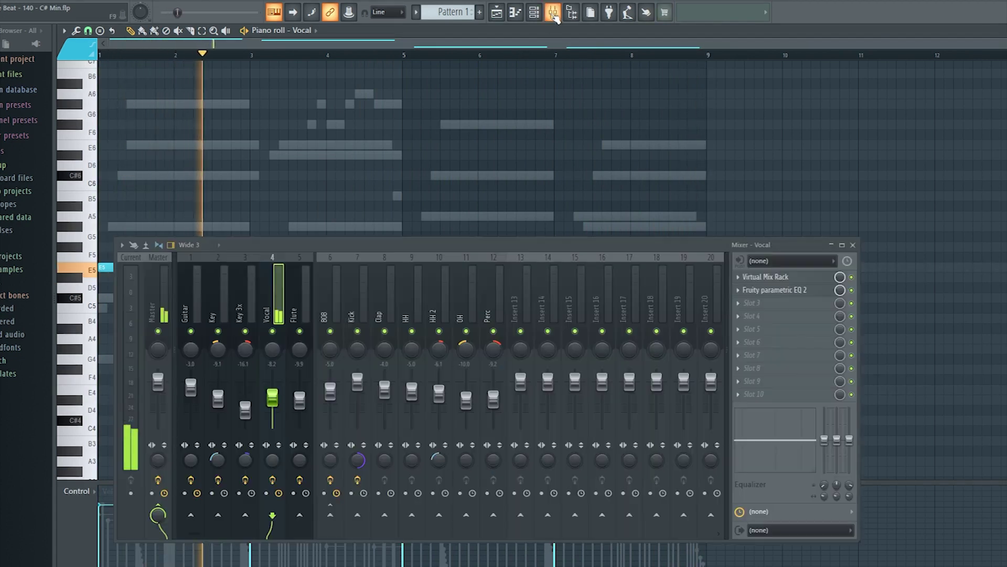
{"action": "left_click", "coordinate": [788, 276]}
{"action": "left_click_drag", "start_coordinate": [478, 114], "coordinate": [533, 87]}
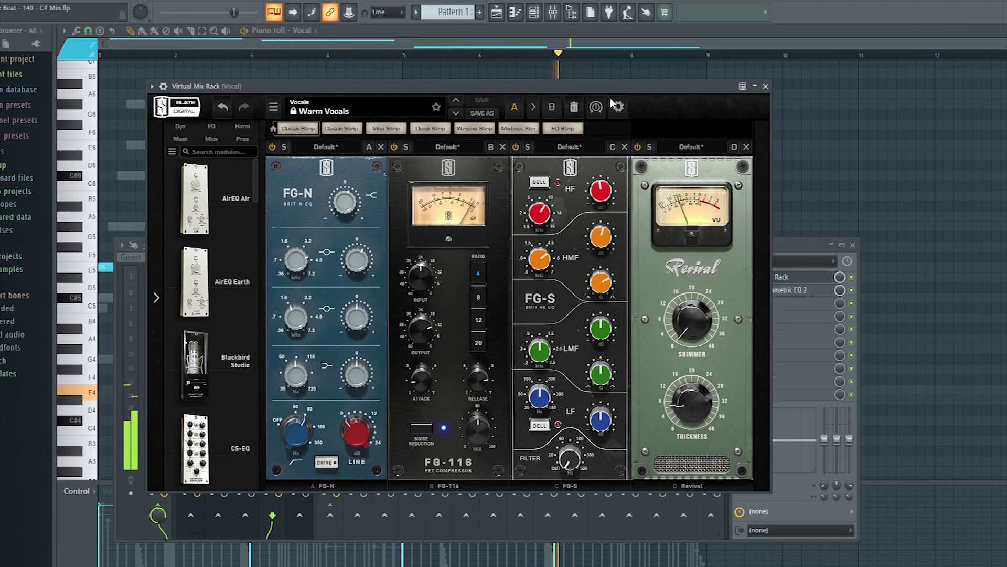
{"action": "left_click", "coordinate": [766, 87]}
{"action": "left_click", "coordinate": [779, 291]}
{"action": "left_click_drag", "start_coordinate": [298, 119], "coordinate": [550, 185]}
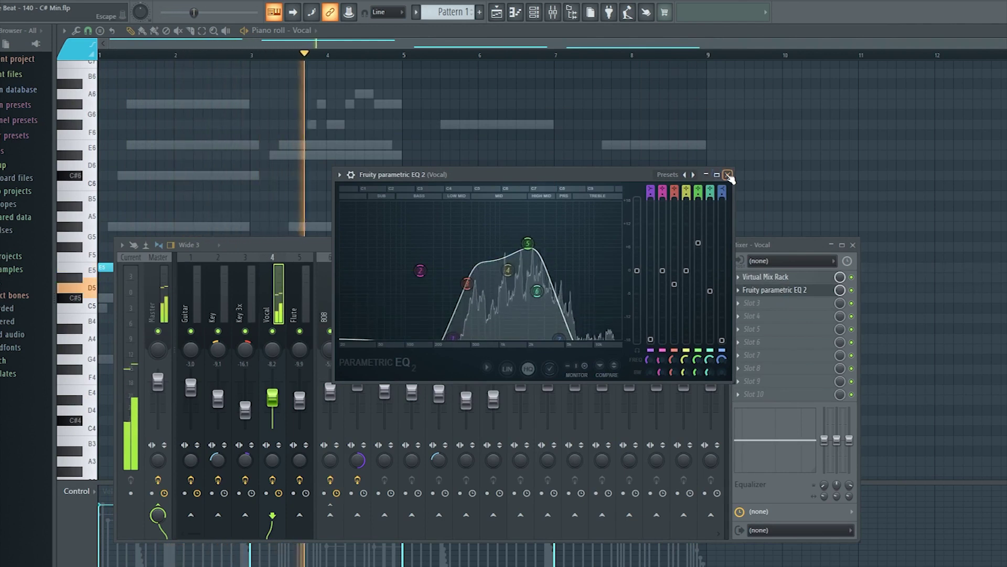
{"action": "left_click", "coordinate": [728, 174]}
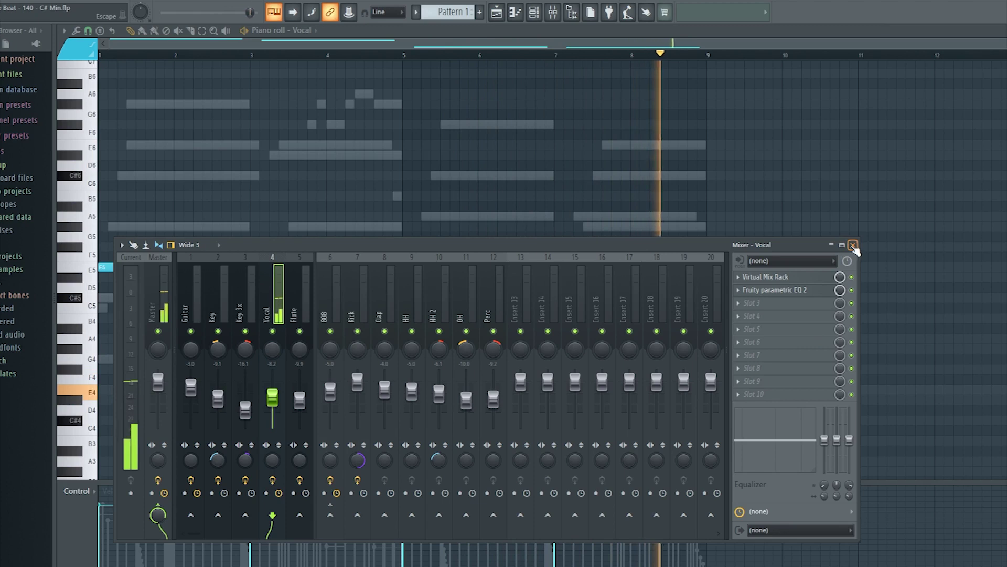
{"action": "left_click", "coordinate": [853, 246]}
{"action": "left_click", "coordinate": [1006, 31]}
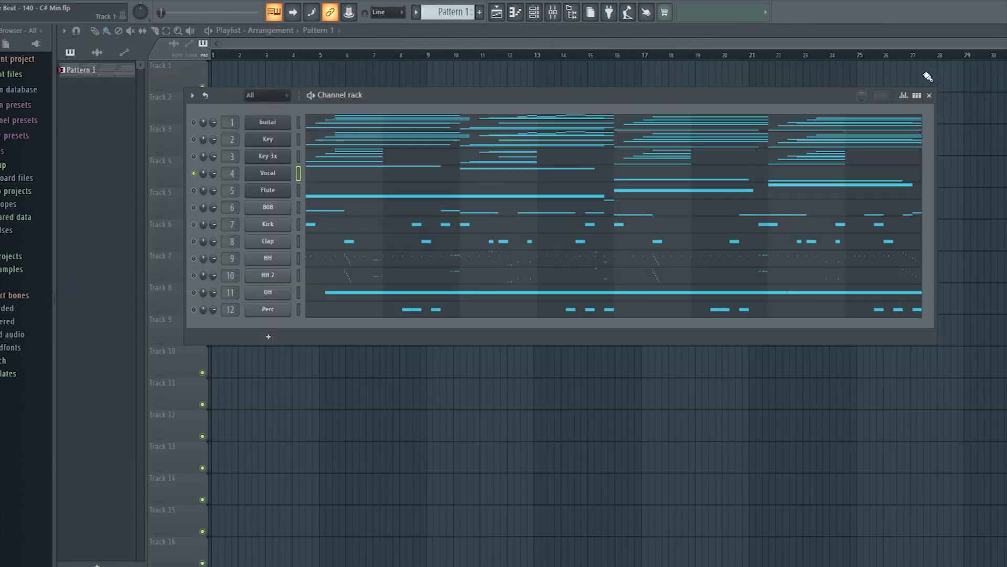
Step: Solo the Flute channel and review its instrument preset and piano roll notes
{"action": "right_click", "coordinate": [194, 190]}
{"action": "left_click", "coordinate": [198, 198]}
{"action": "left_click", "coordinate": [277, 192]}
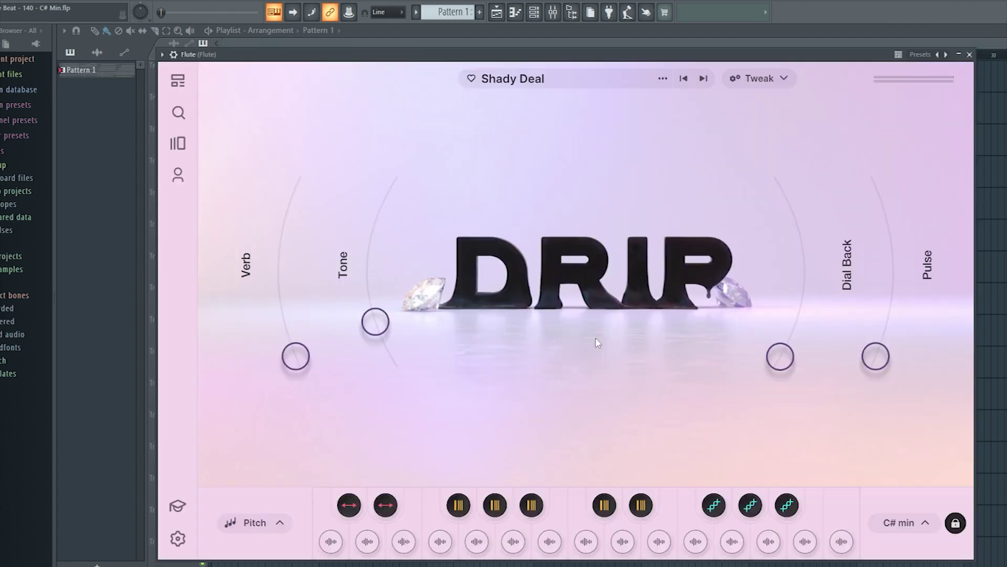
{"action": "left_click", "coordinate": [970, 55]}
{"action": "left_click", "coordinate": [313, 198]}
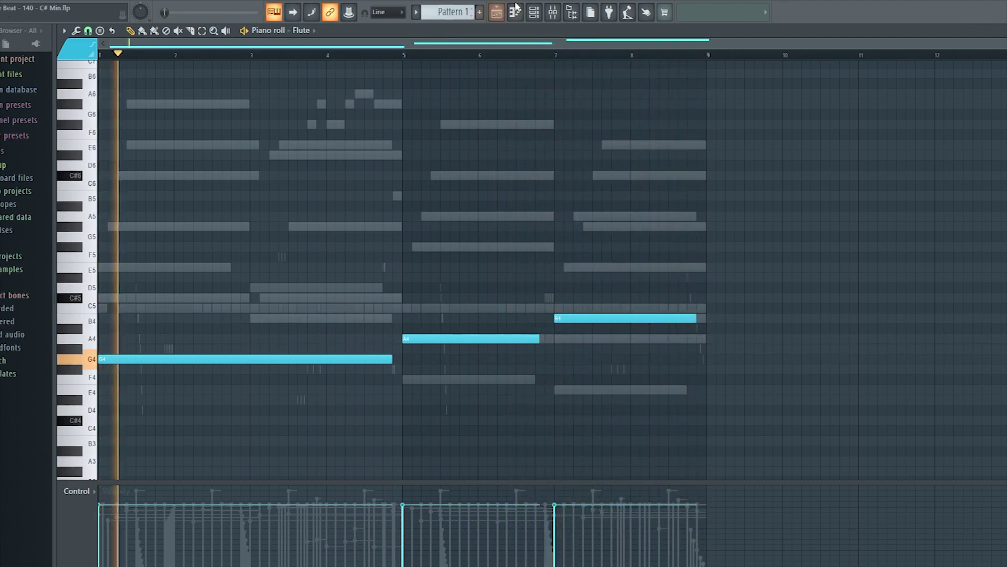
Step: Examine the Fruity parametric EQ 2 and ValhallaVintageVerb settings on the Flute mixer track
{"action": "key", "text": "F9"}
{"action": "left_click", "coordinate": [772, 276]}
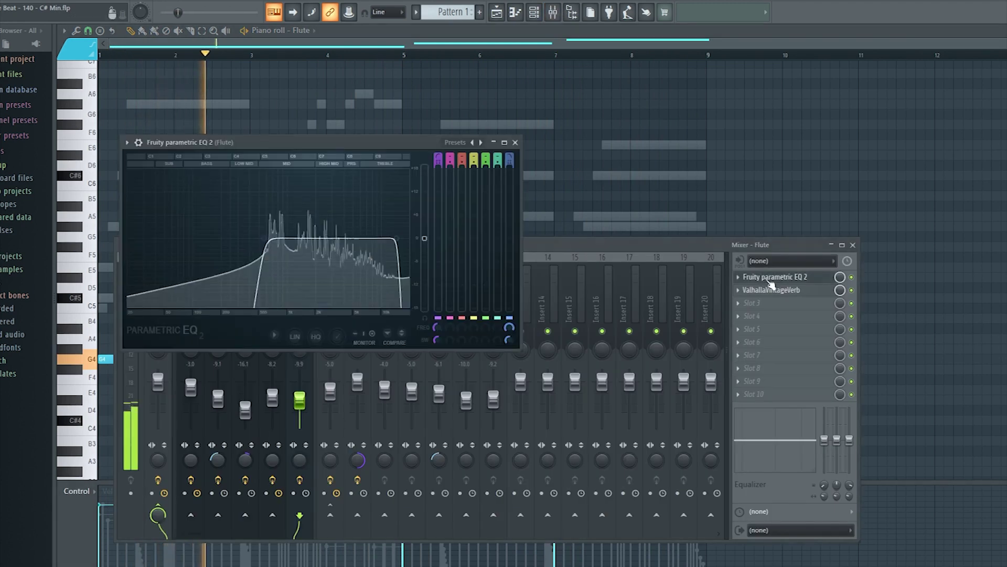
{"action": "left_click_drag", "start_coordinate": [325, 140], "coordinate": [499, 212]}
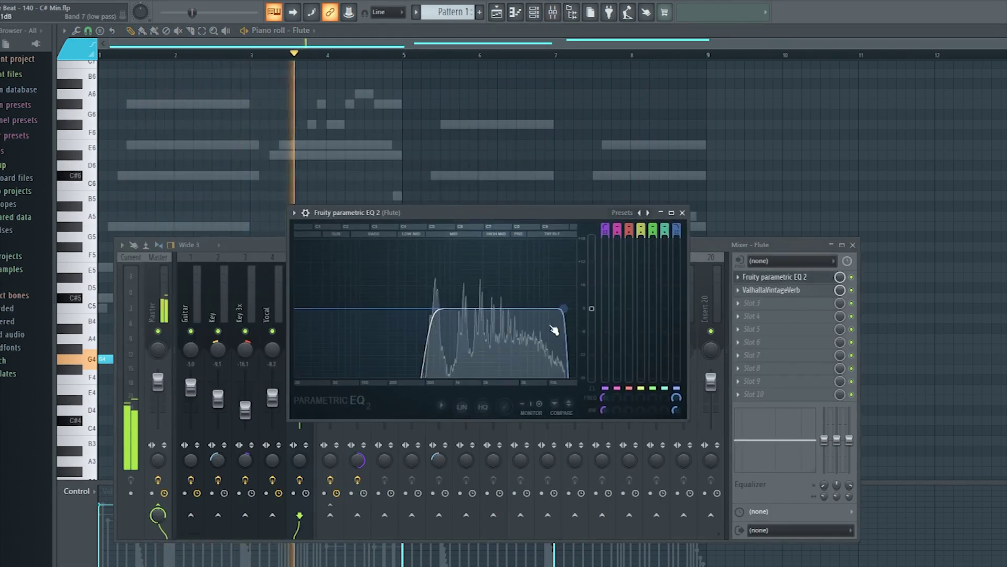
{"action": "left_click", "coordinate": [682, 213]}
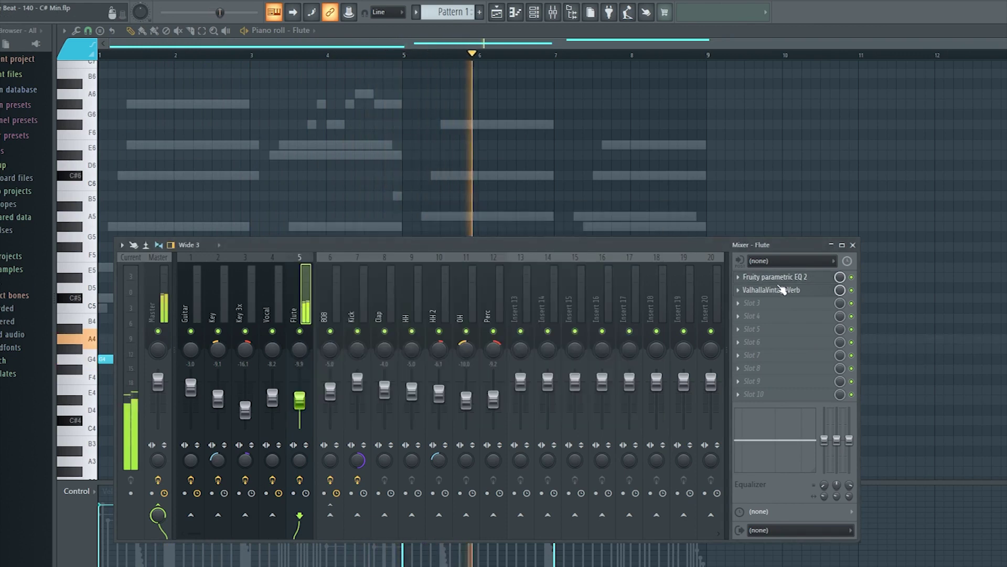
{"action": "left_click", "coordinate": [785, 291]}
{"action": "left_click_drag", "start_coordinate": [401, 163], "coordinate": [511, 224]}
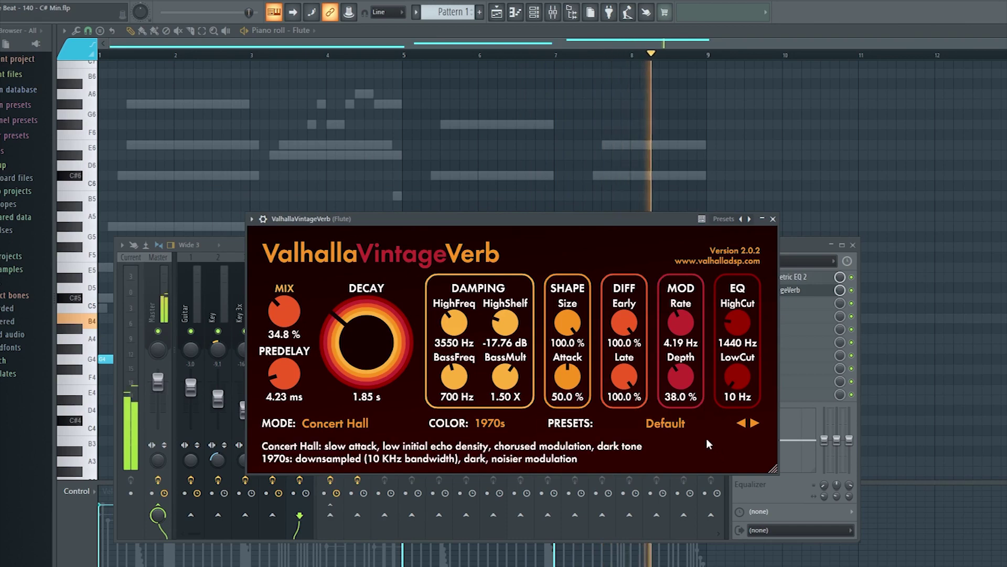
{"action": "left_click", "coordinate": [773, 219]}
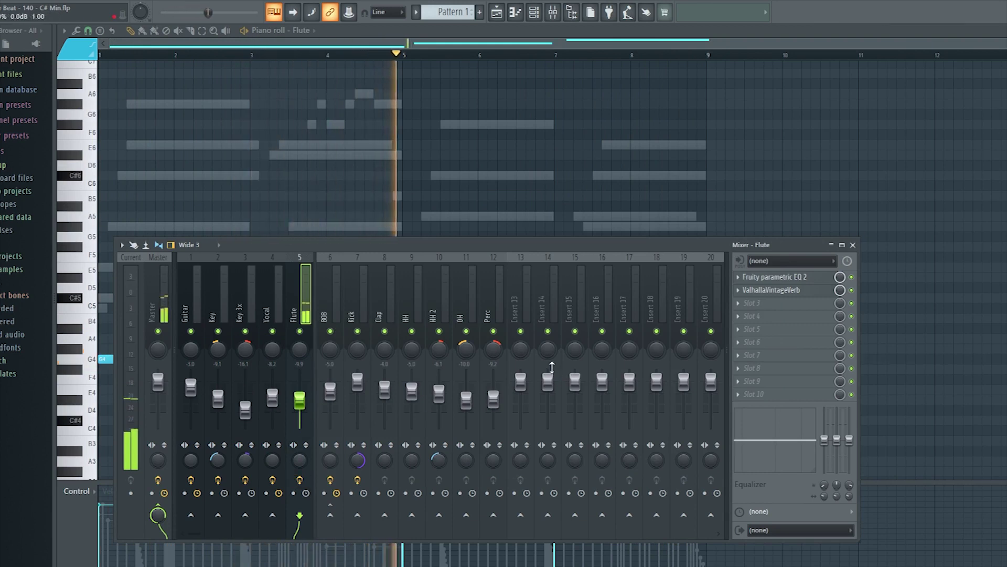
Step: Close the mixer and play back the 808 channel's notes in the piano roll
{"action": "left_click", "coordinate": [853, 245]}
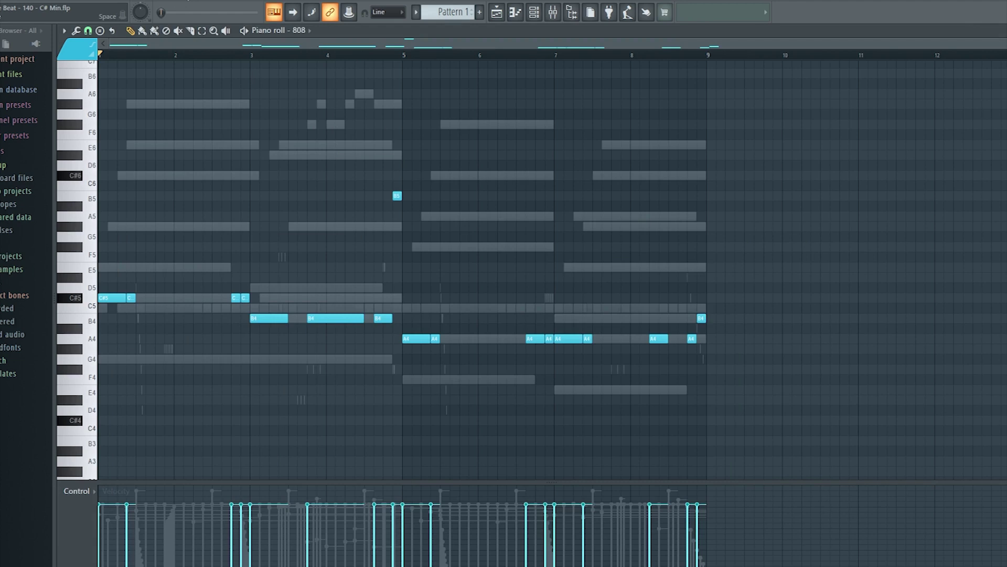
{"action": "key", "text": "space"}
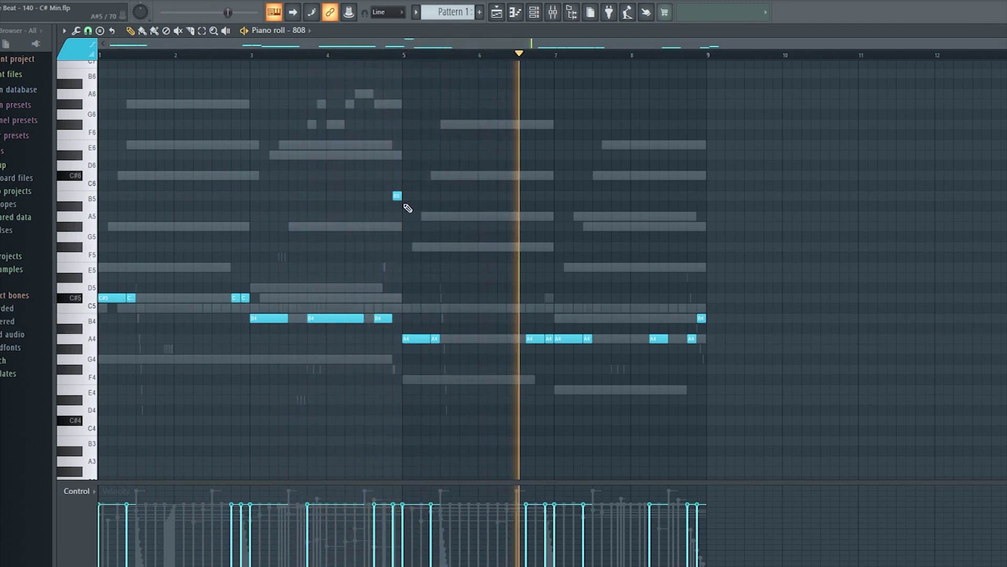
Step: Replace the 808's last B4 note at the end of bar 8 with an A5 note
{"action": "left_click", "coordinate": [700, 196]}
{"action": "right_click", "coordinate": [701, 319]}
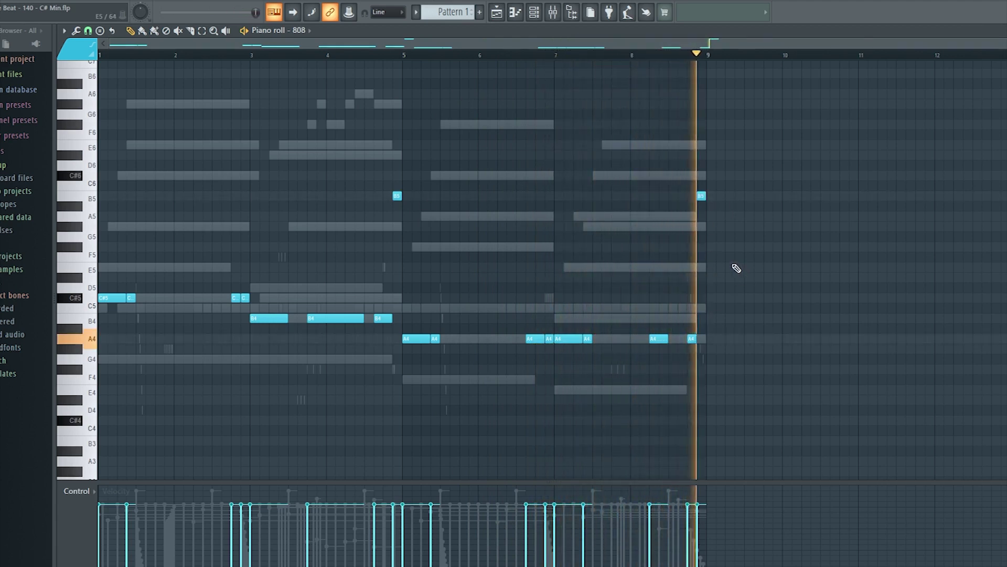
{"action": "left_click_drag", "start_coordinate": [701, 196], "coordinate": [701, 216]}
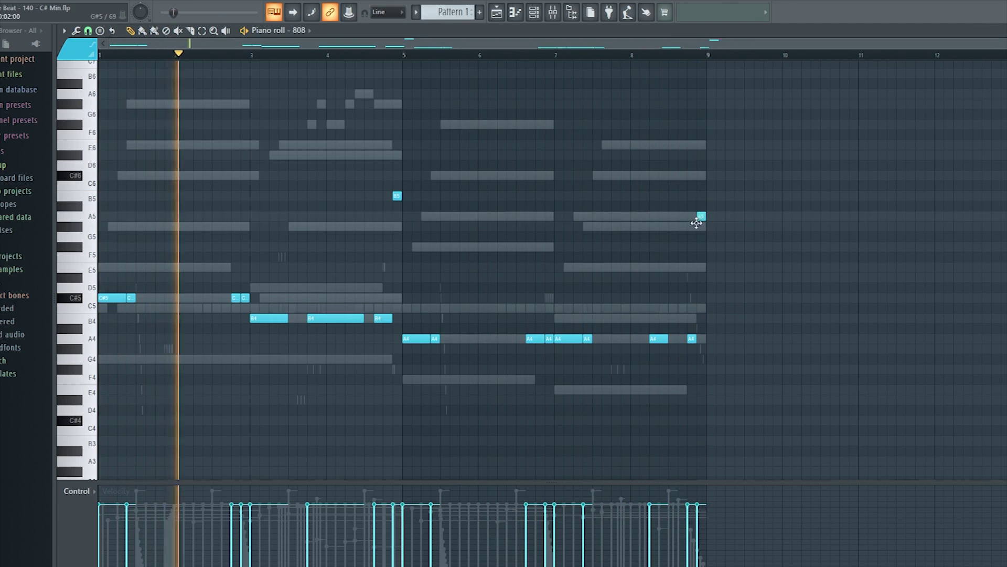
Step: Review the Kick channel's notes and the Clap channel's notes in the piano roll
{"action": "left_click", "coordinate": [302, 30]}
{"action": "left_click", "coordinate": [322, 117]}
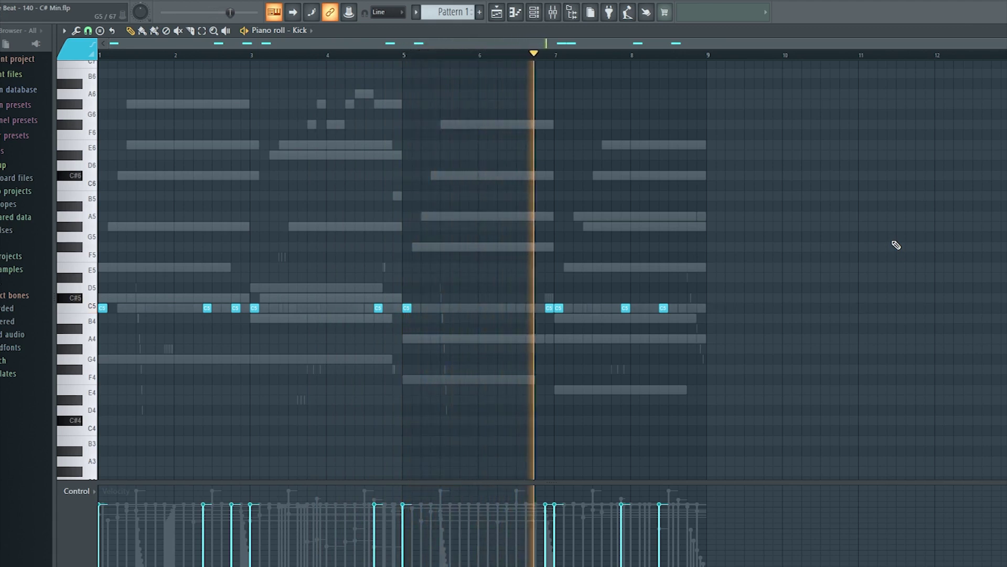
{"action": "left_click", "coordinate": [296, 30]}
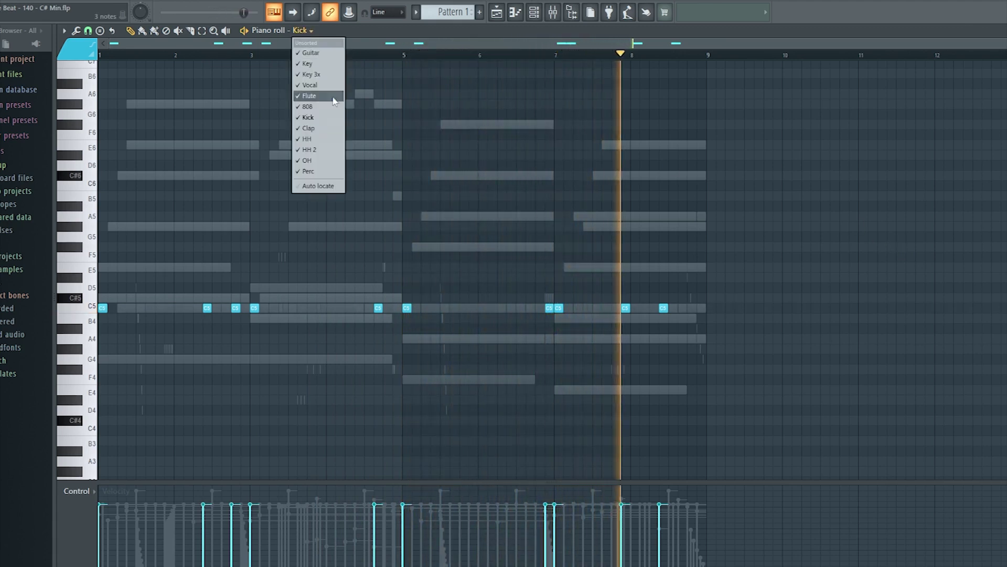
{"action": "left_click", "coordinate": [328, 132]}
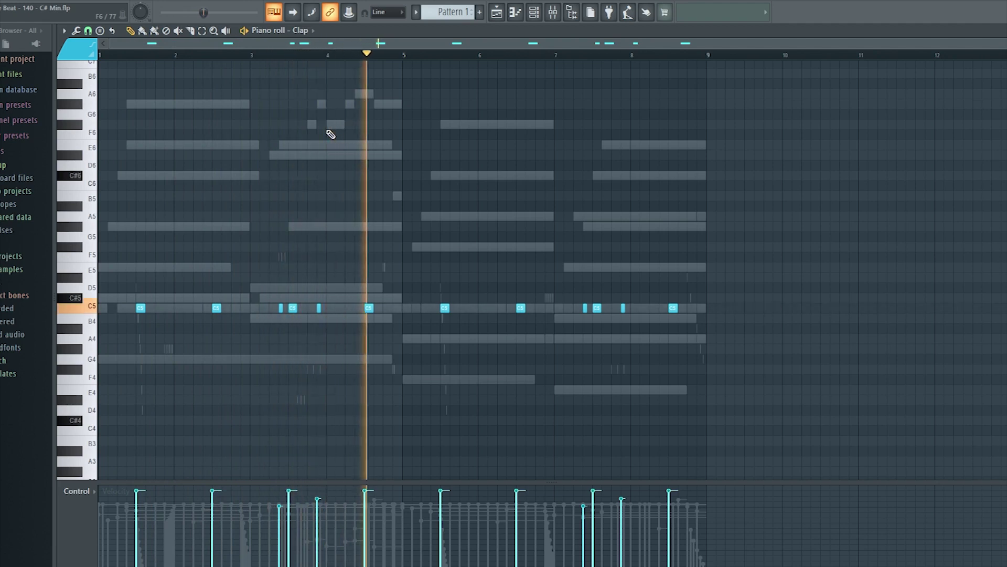
Step: Randomize the pan and velocity levels of all notes in the HH channel
{"action": "left_click", "coordinate": [300, 31]}
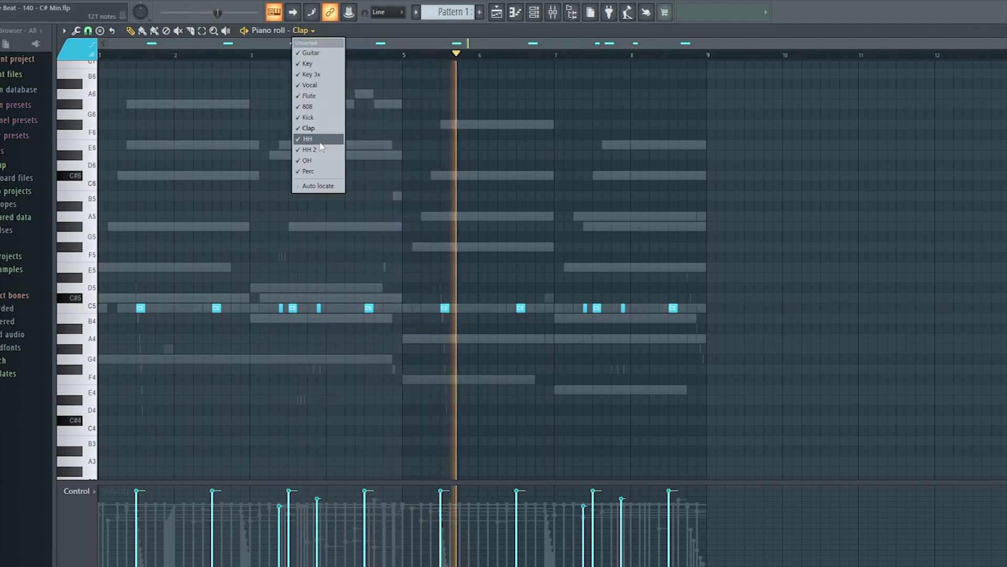
{"action": "left_click", "coordinate": [319, 145]}
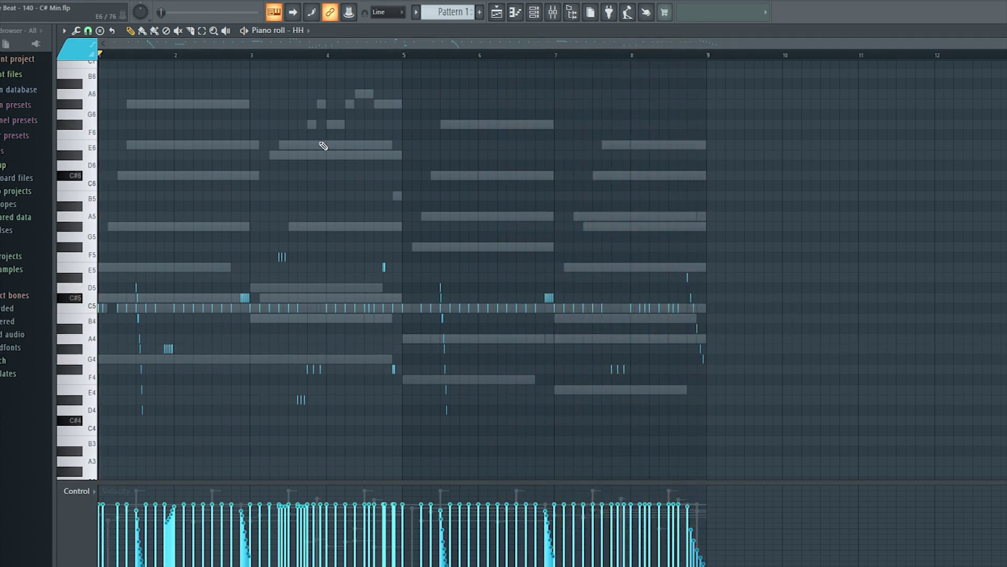
{"action": "key", "text": "ctrl+a"}
{"action": "key", "text": "alt+r"}
{"action": "left_click", "coordinate": [468, 337]}
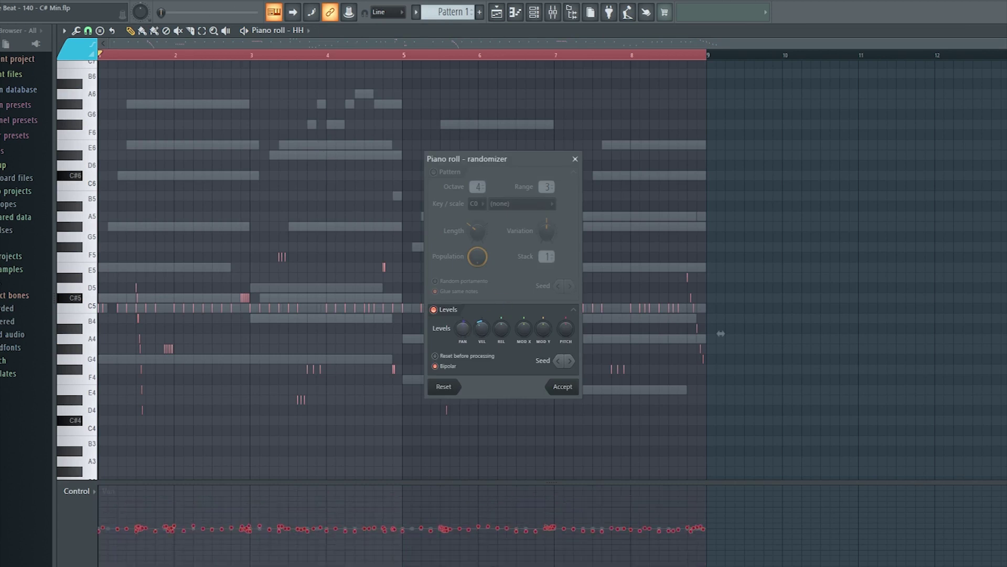
{"action": "left_click", "coordinate": [482, 329]}
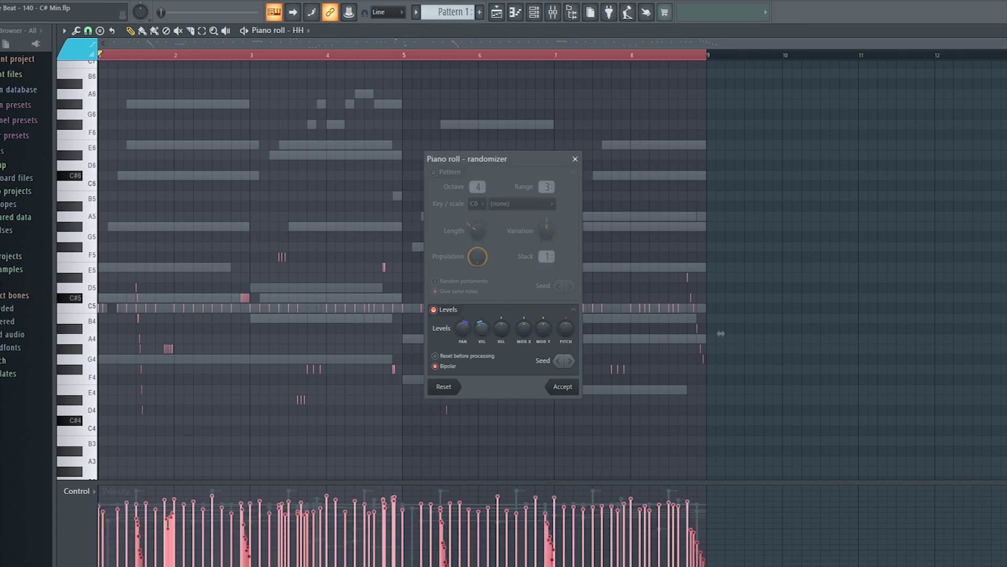
{"action": "left_click", "coordinate": [565, 386]}
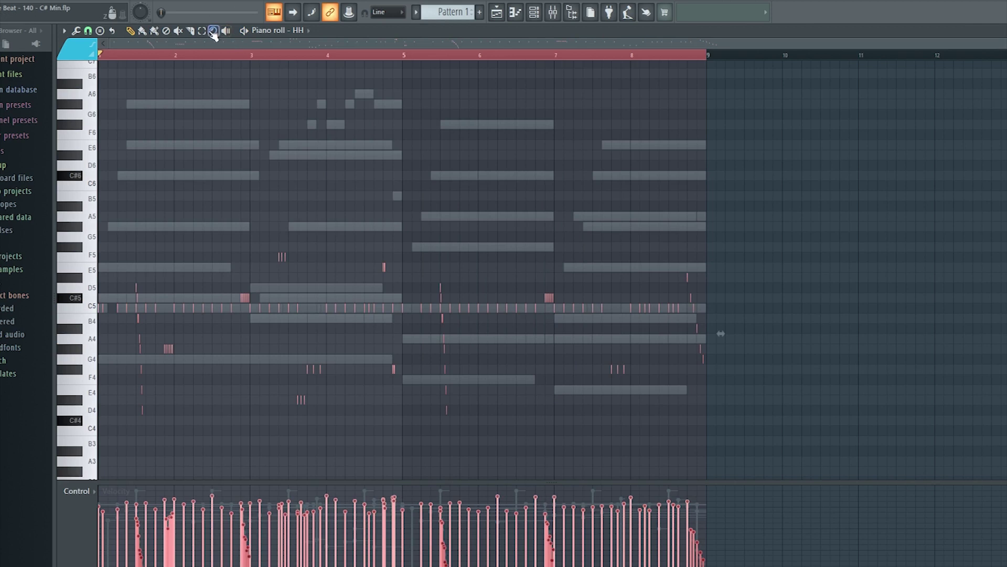
Step: Clear the note selection, play back the HH pattern and return to the Draw tool
{"action": "left_click", "coordinate": [210, 58]}
{"action": "key", "text": "space"}
{"action": "left_click", "coordinate": [131, 31]}
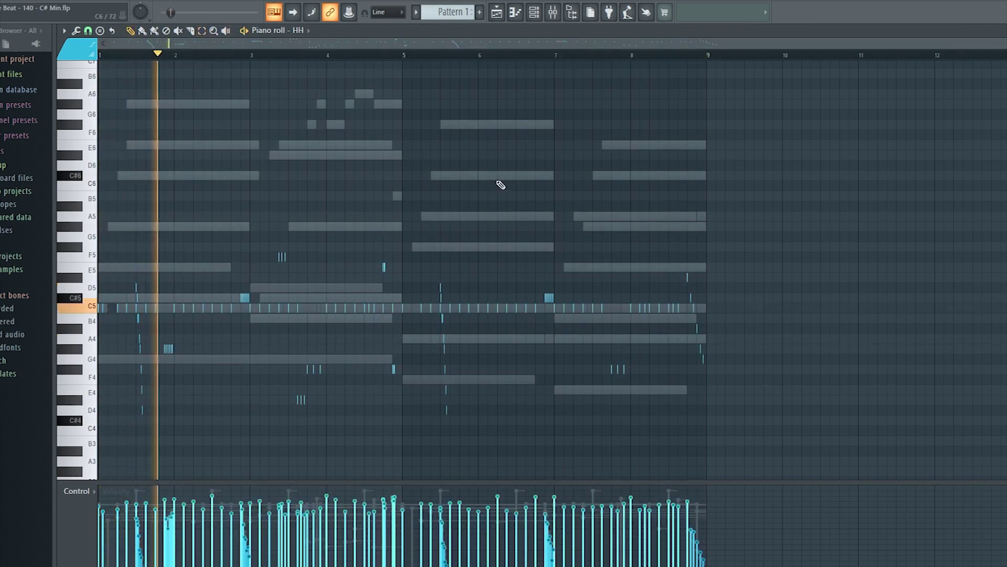
Step: Examine the HH 2 channel's hi-hat rolls in the piano roll during playback
{"action": "left_click", "coordinate": [304, 32]}
{"action": "left_click", "coordinate": [313, 150]}
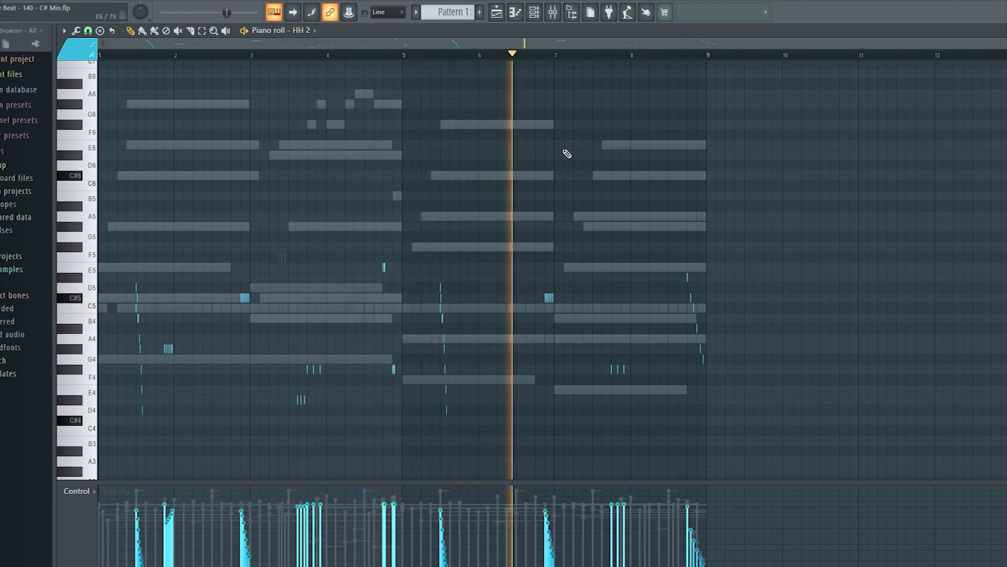
{"action": "scroll", "coordinate": [564, 153], "scroll_direction": "up", "scroll_amount": 4}
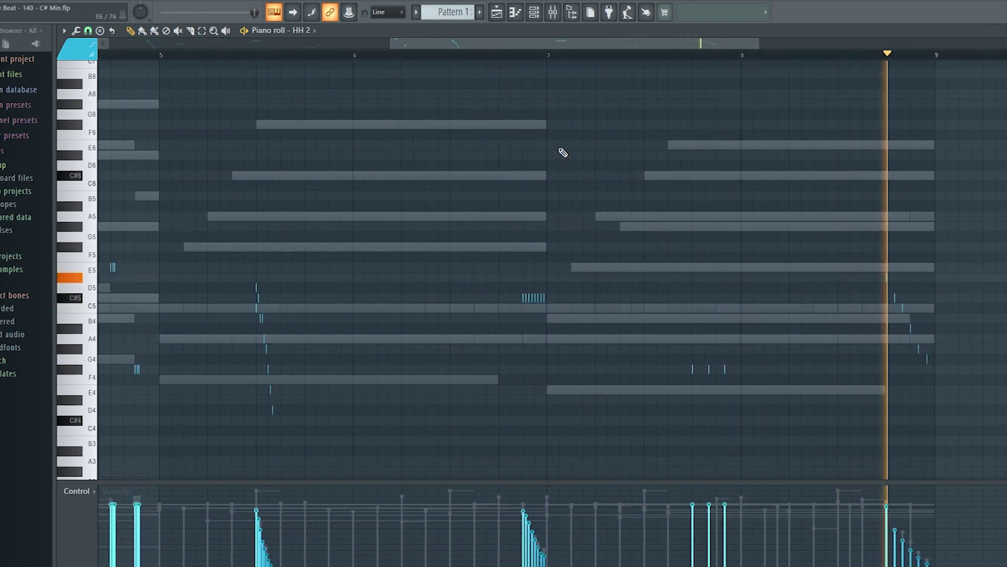
{"action": "scroll", "coordinate": [563, 153], "scroll_direction": "down", "scroll_amount": 3}
Step: Review the OH channel's notes and the Perc channel's notes in the piano roll
{"action": "left_click", "coordinate": [304, 30]}
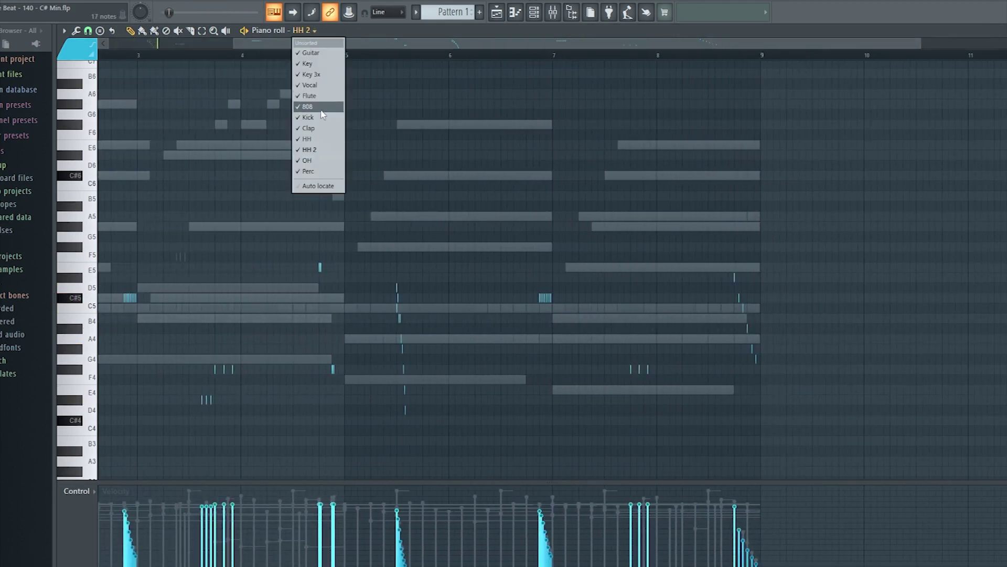
{"action": "left_click", "coordinate": [326, 160]}
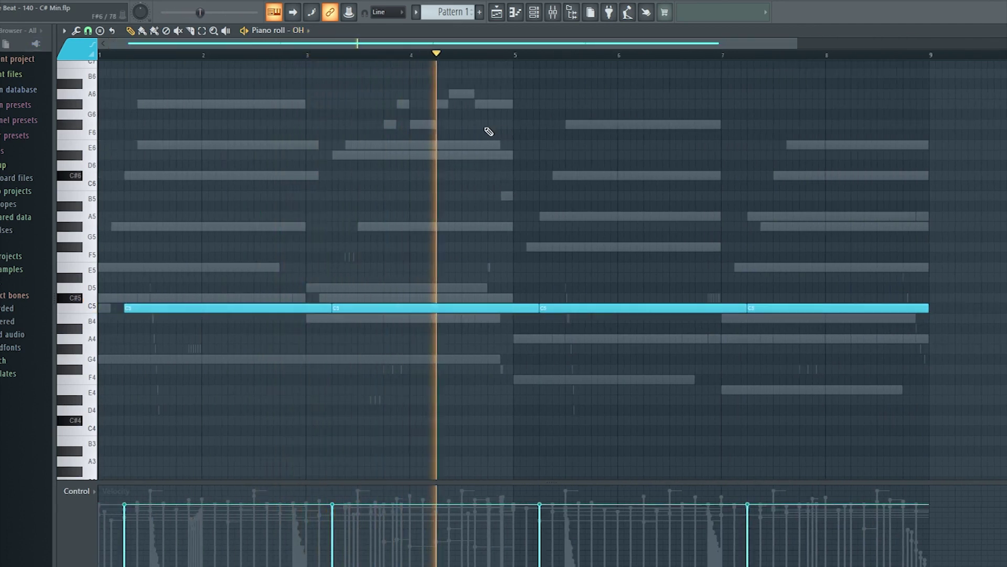
{"action": "left_click", "coordinate": [309, 30]}
{"action": "left_click", "coordinate": [324, 172]}
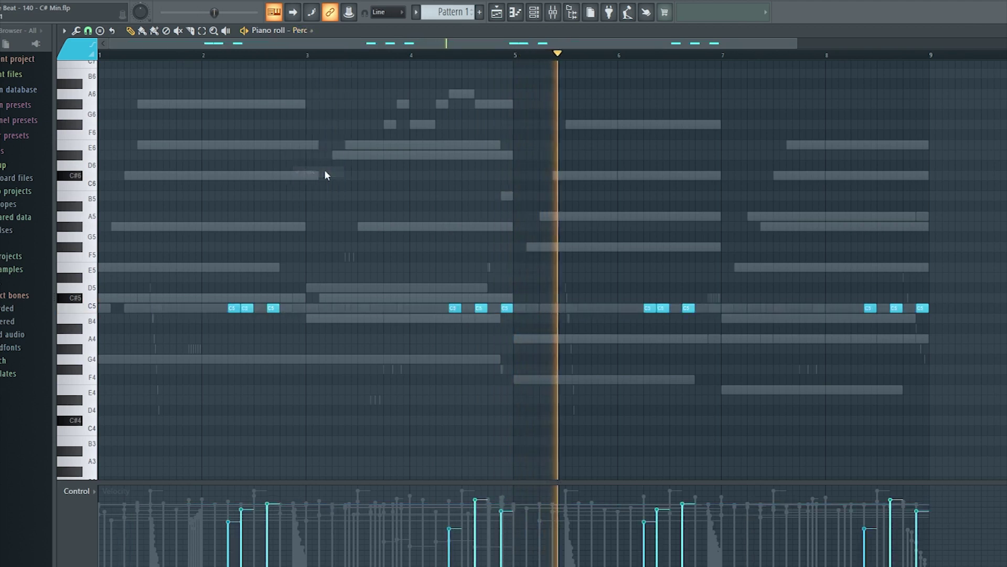